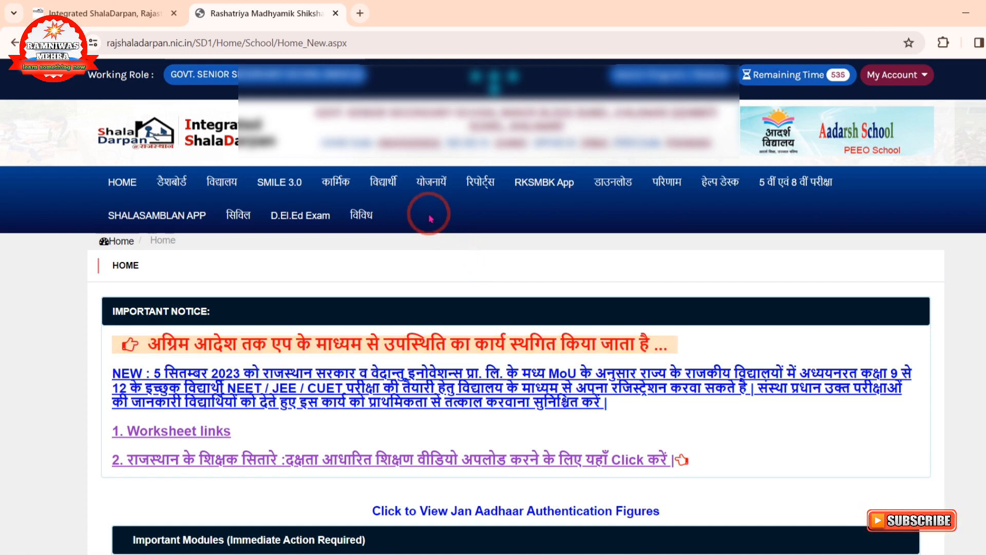
- Open the school's Internship Joining page (इंटर्नशिप कार्यग्रहण)
{"action": "left_click", "coordinate": [223, 192]}
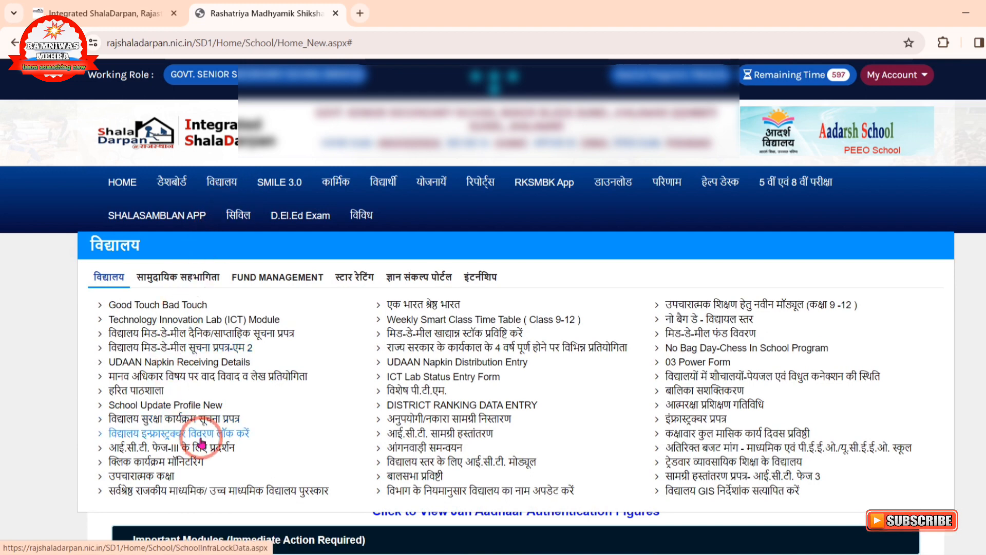
{"action": "left_click", "coordinate": [485, 280]}
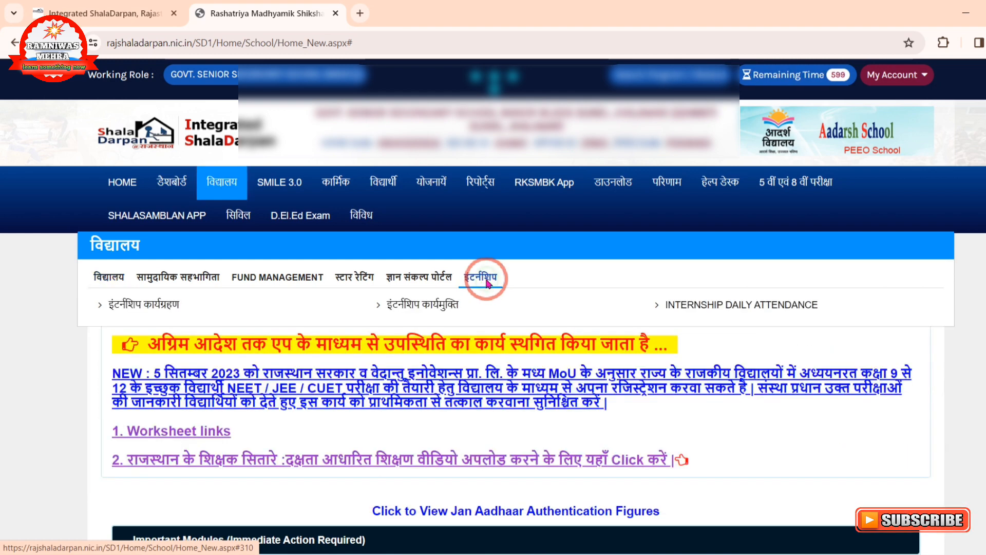
{"action": "left_click", "coordinate": [132, 309]}
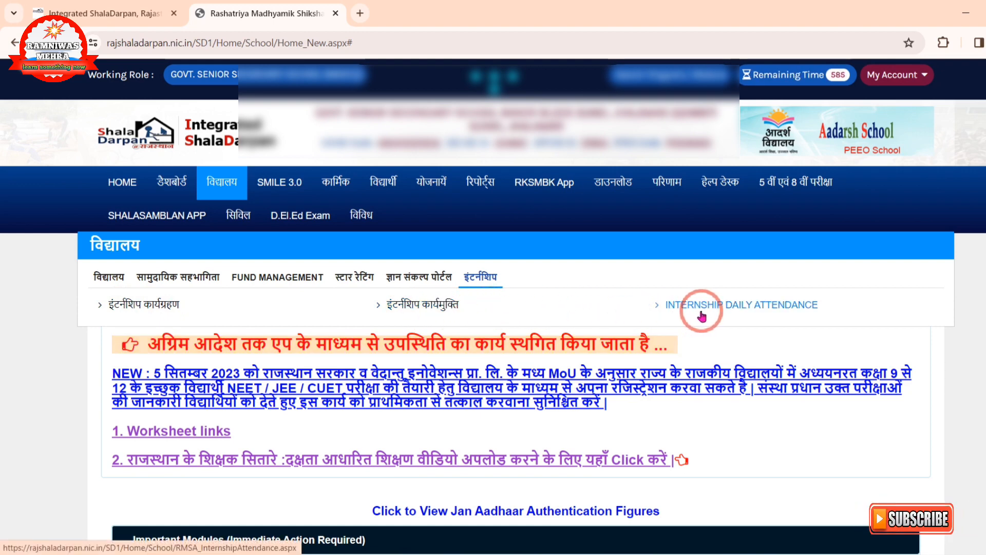
{"action": "left_click", "coordinate": [136, 307]}
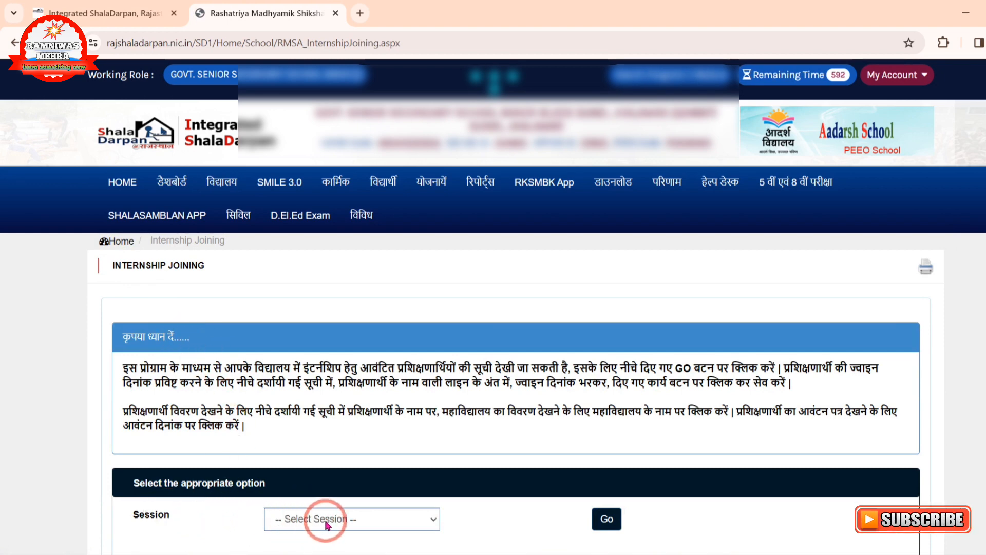
- List the internship candidates for session 2023-24 and set the first candidate's joining date to 28-11-2023
{"action": "left_click", "coordinate": [338, 523]}
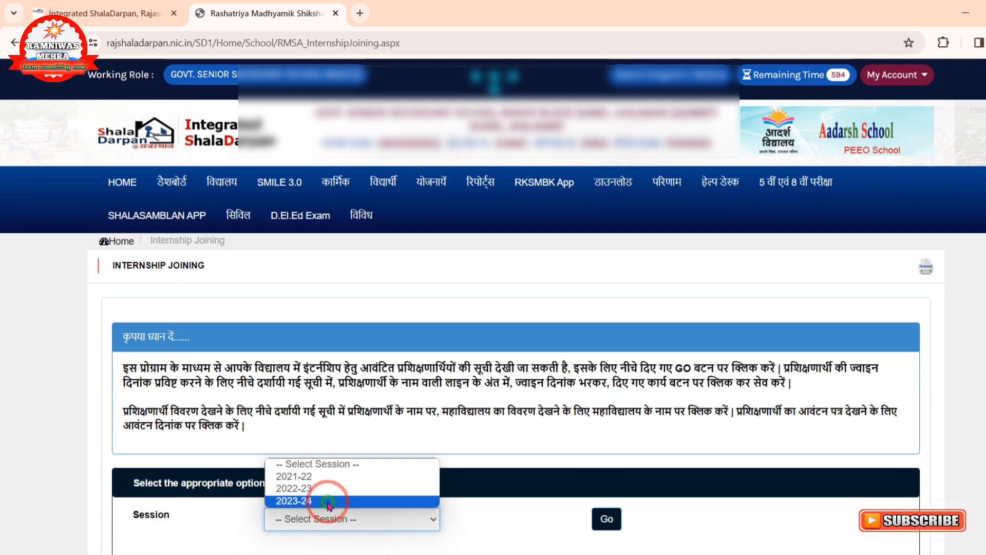
{"action": "left_click", "coordinate": [328, 501]}
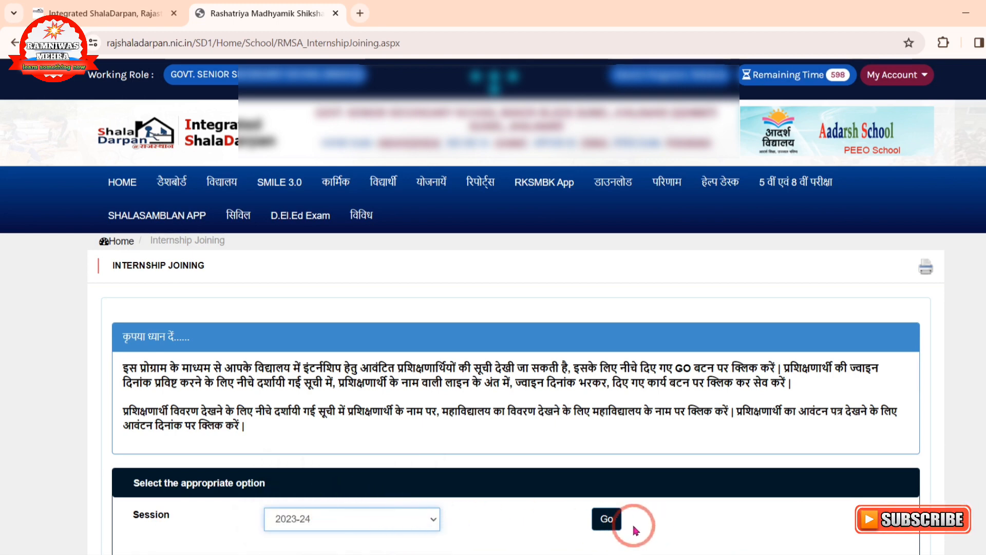
{"action": "left_click", "coordinate": [606, 520]}
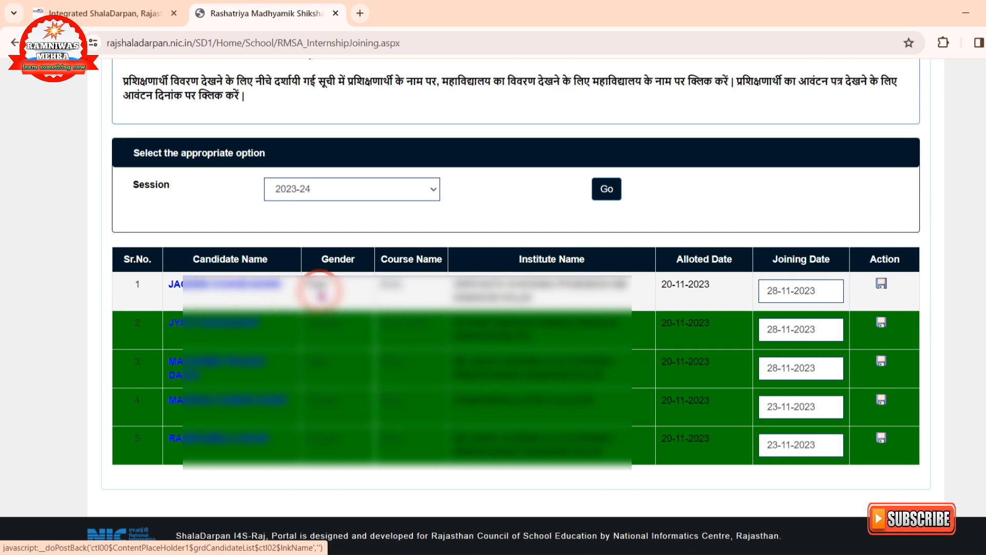
{"action": "left_click", "coordinate": [818, 291]}
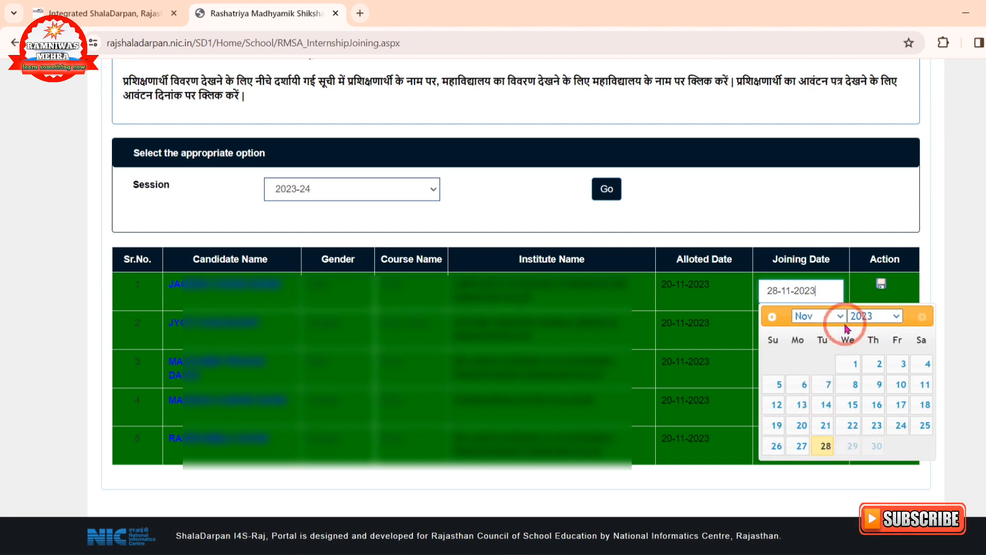
{"action": "left_click", "coordinate": [825, 447]}
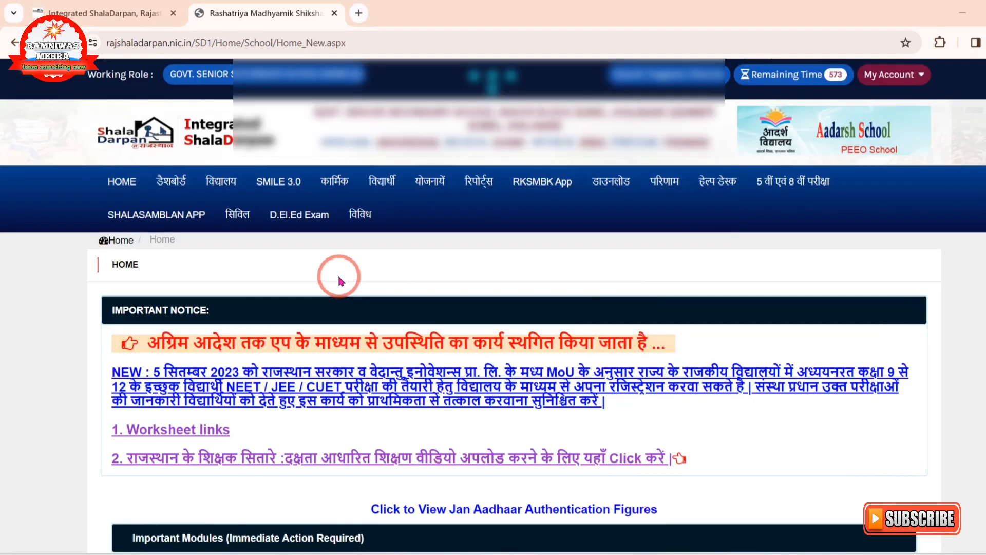
- Open the school's Internship Relieving page (इंटर्नशिप कार्यमुक्ति)
{"action": "left_click", "coordinate": [210, 188]}
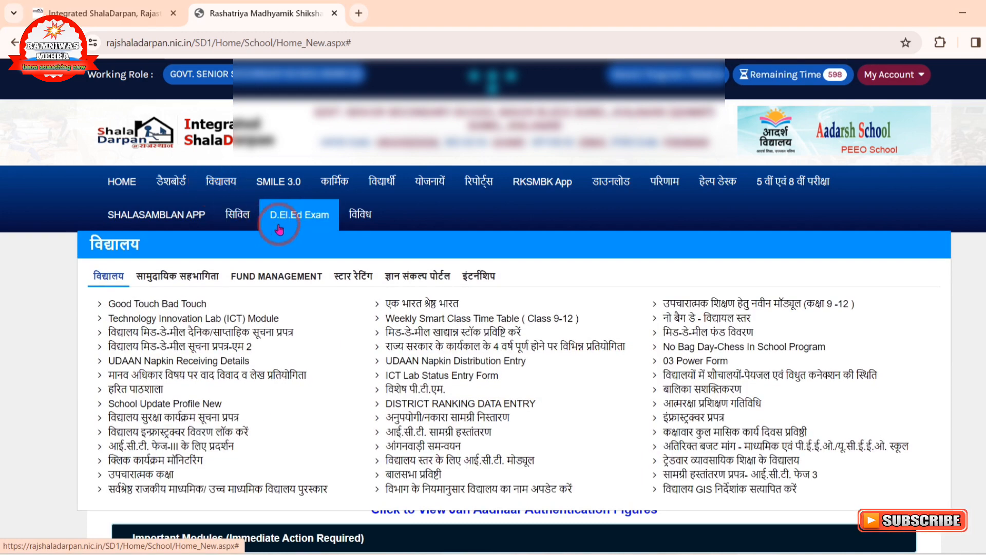
{"action": "left_click", "coordinate": [485, 283]}
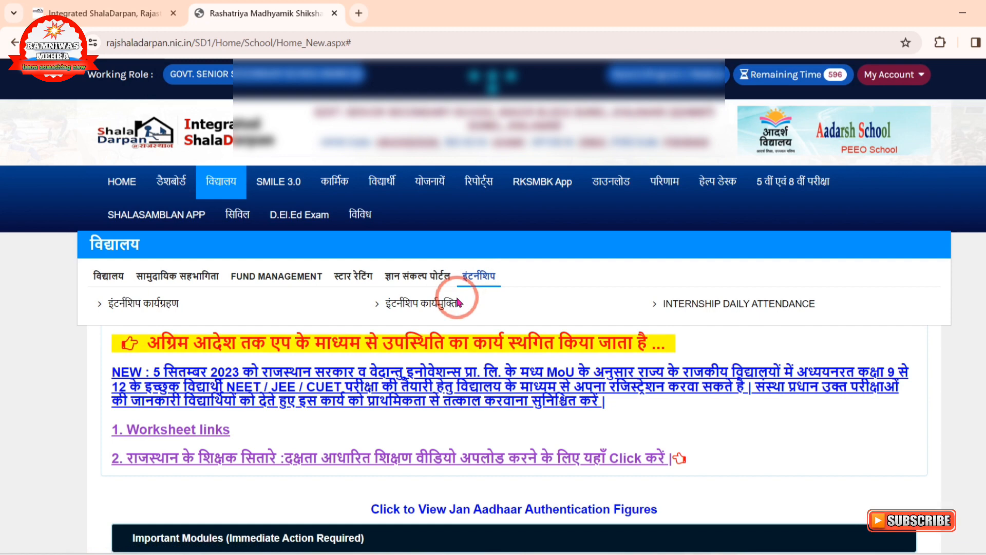
{"action": "left_click", "coordinate": [420, 306]}
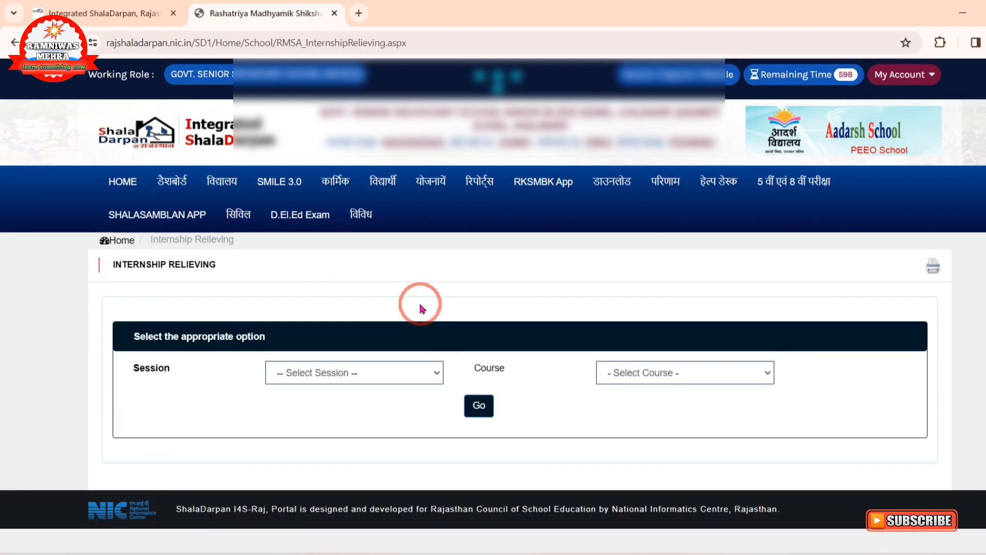
- List the candidates available for relieving in session 2023-24 for the B.Ed. course
{"action": "left_click", "coordinate": [375, 379]}
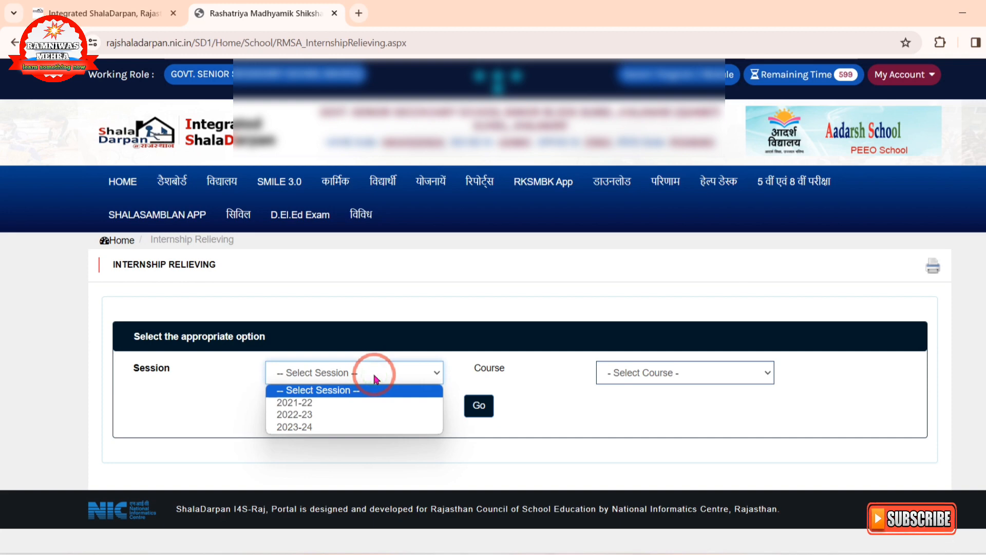
{"action": "left_click", "coordinate": [361, 428]}
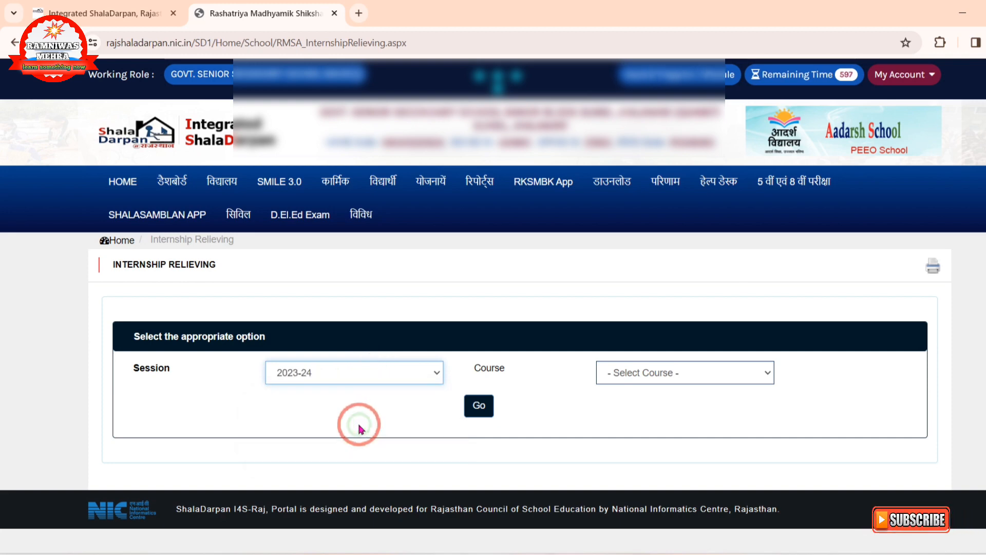
{"action": "left_click", "coordinate": [650, 378]}
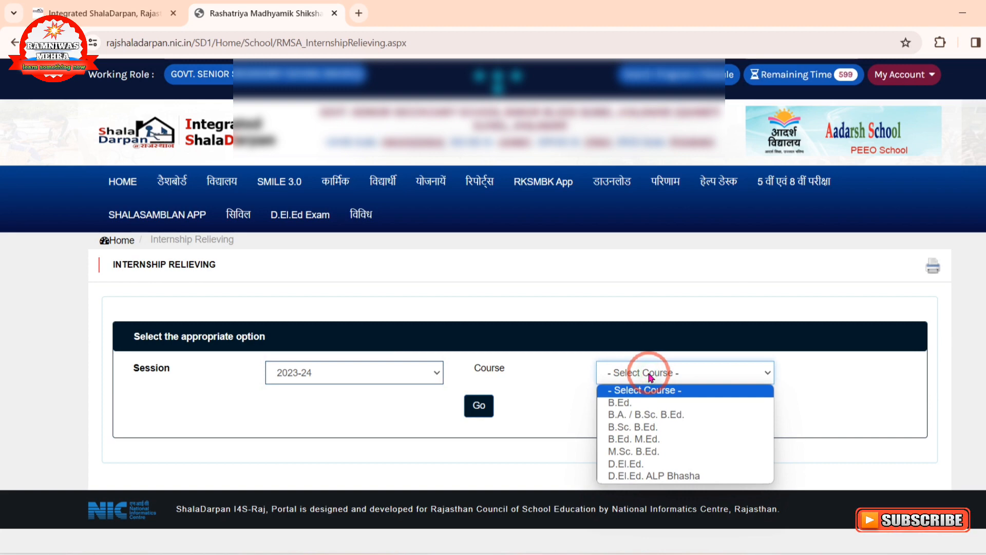
{"action": "left_click", "coordinate": [641, 404]}
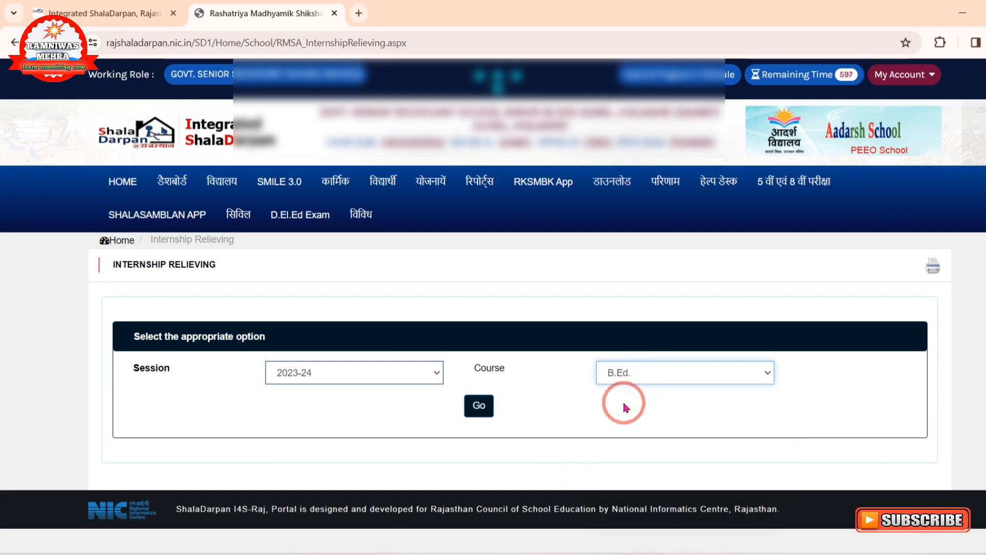
{"action": "left_click", "coordinate": [478, 405]}
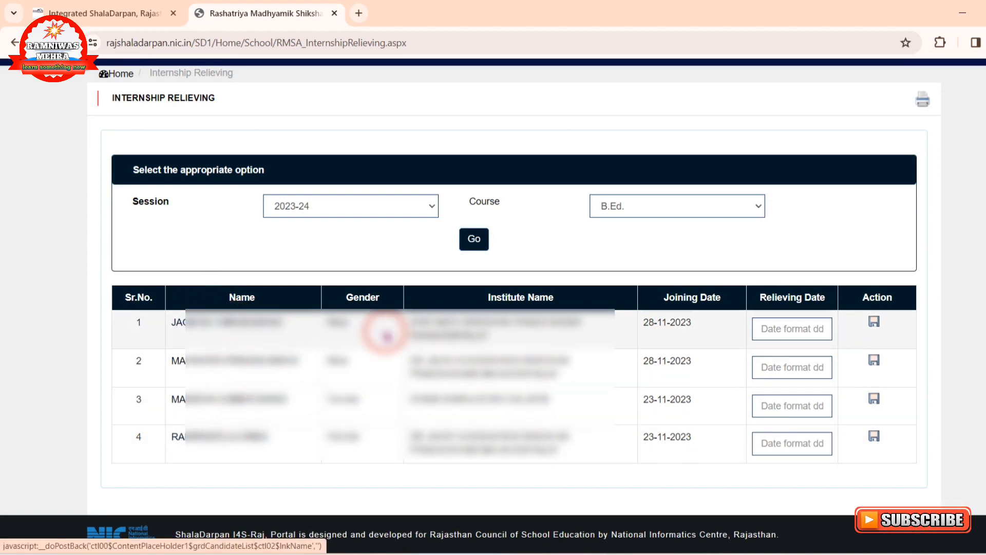
- Set the first candidate's relieving date to 28-11-2023 and save that row
{"action": "left_click", "coordinate": [774, 329]}
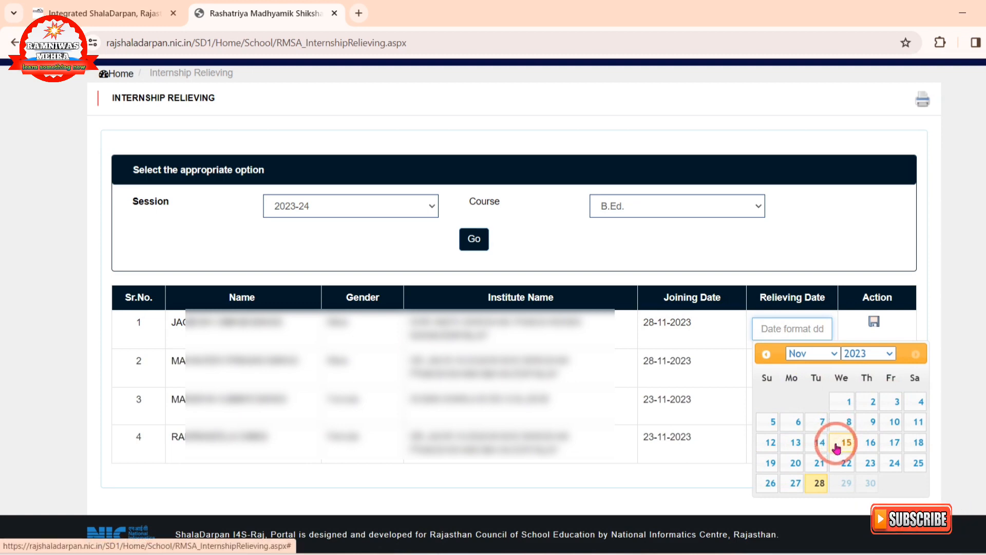
{"action": "left_click", "coordinate": [819, 484]}
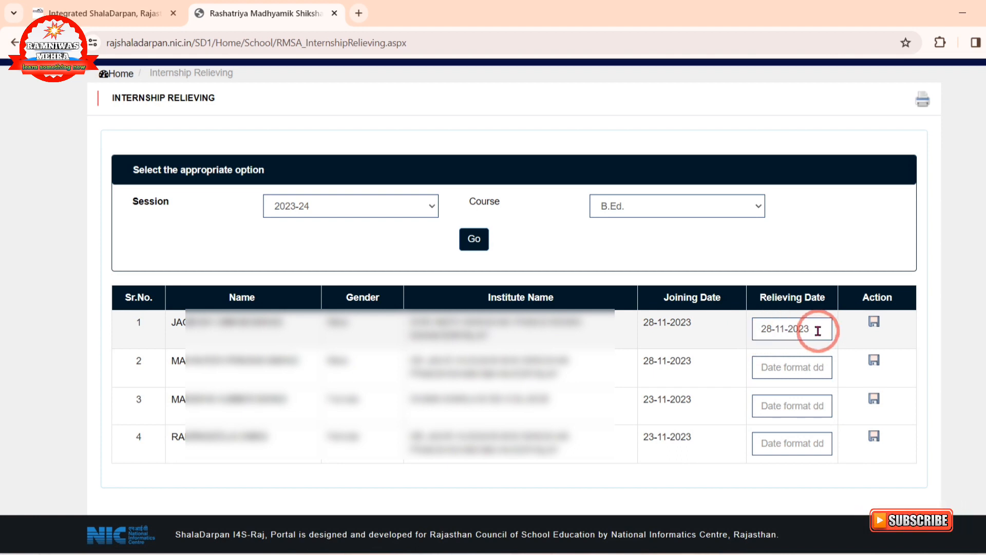
{"action": "left_click", "coordinate": [873, 324]}
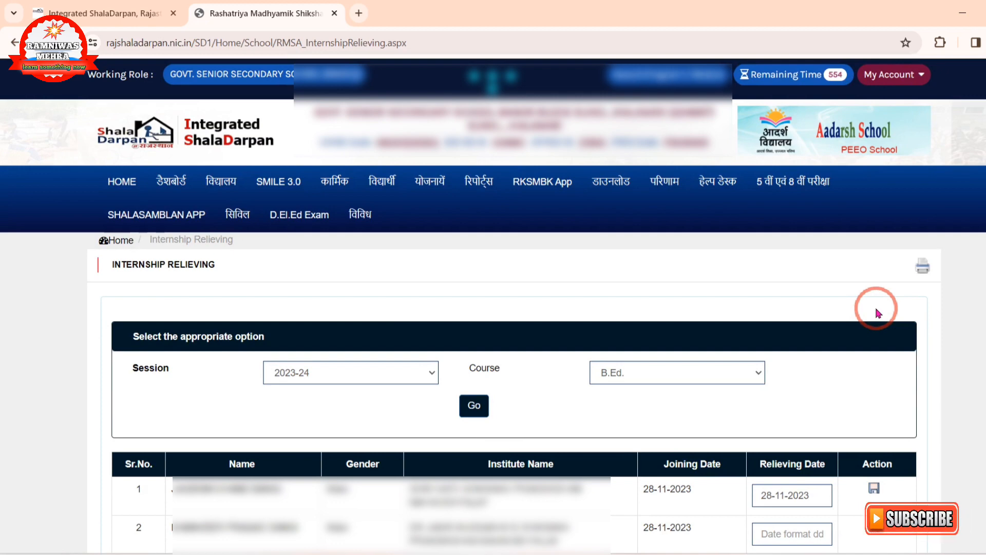
- Open the school's Internship Daily Attendance page
{"action": "left_click", "coordinate": [223, 188]}
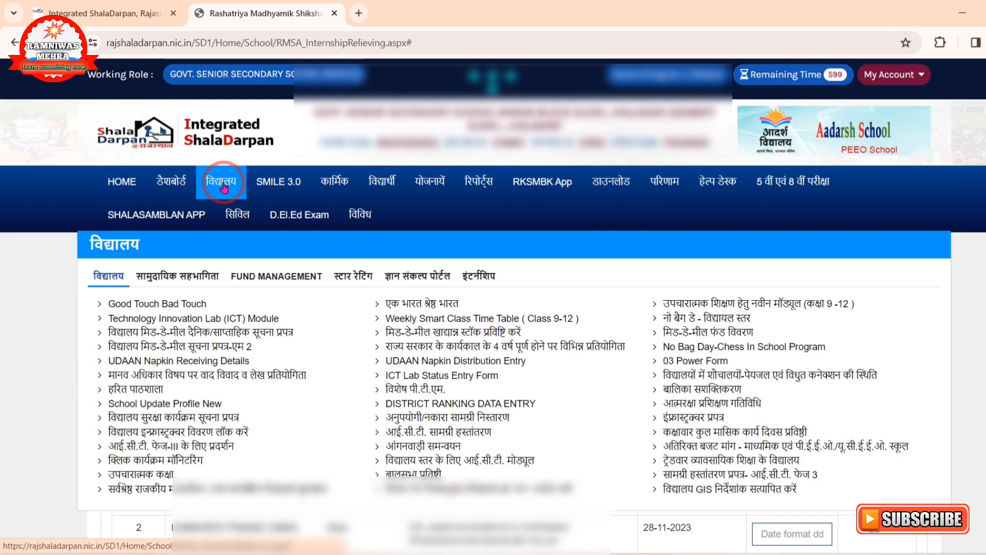
{"action": "left_click", "coordinate": [473, 280]}
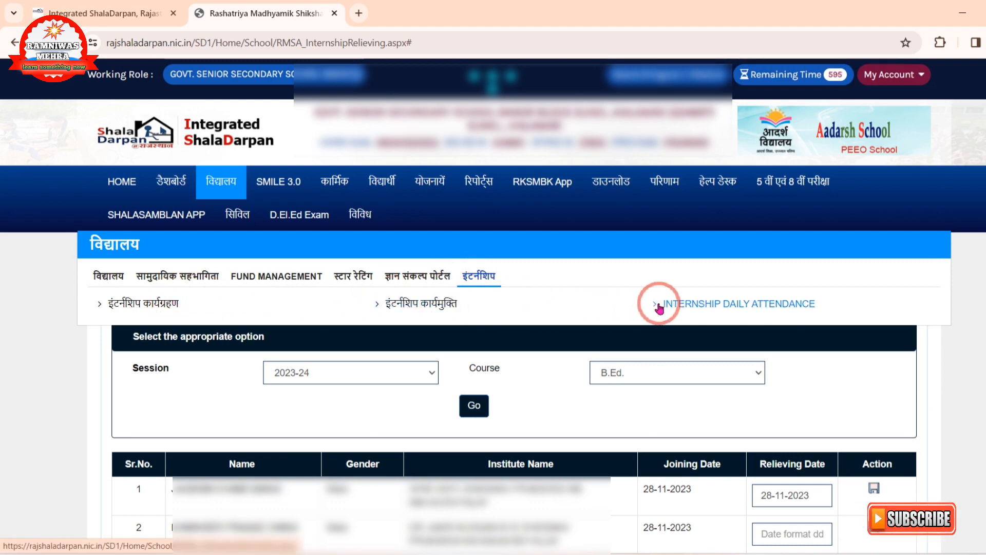
{"action": "left_click", "coordinate": [749, 307]}
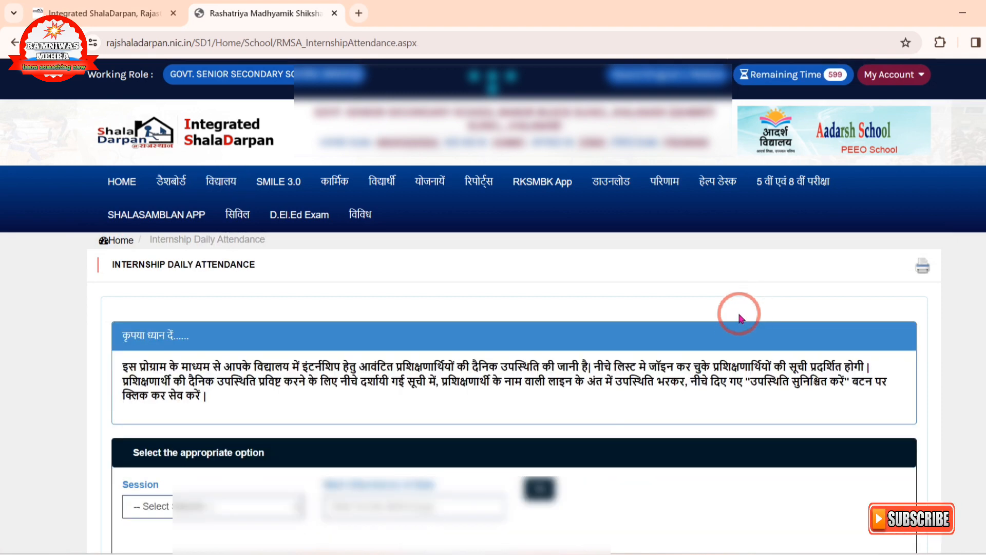
- Load the internship attendance list for session 2023-24 with the attendance date 28-11-2023
{"action": "scroll", "coordinate": [633, 393], "scroll_direction": "down", "scroll_amount": 2}
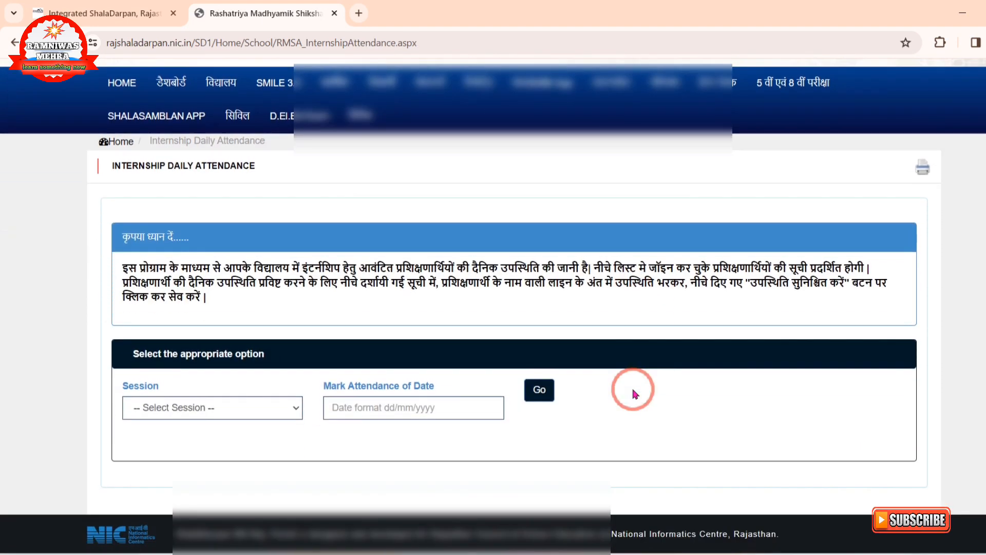
{"action": "left_click", "coordinate": [194, 411]}
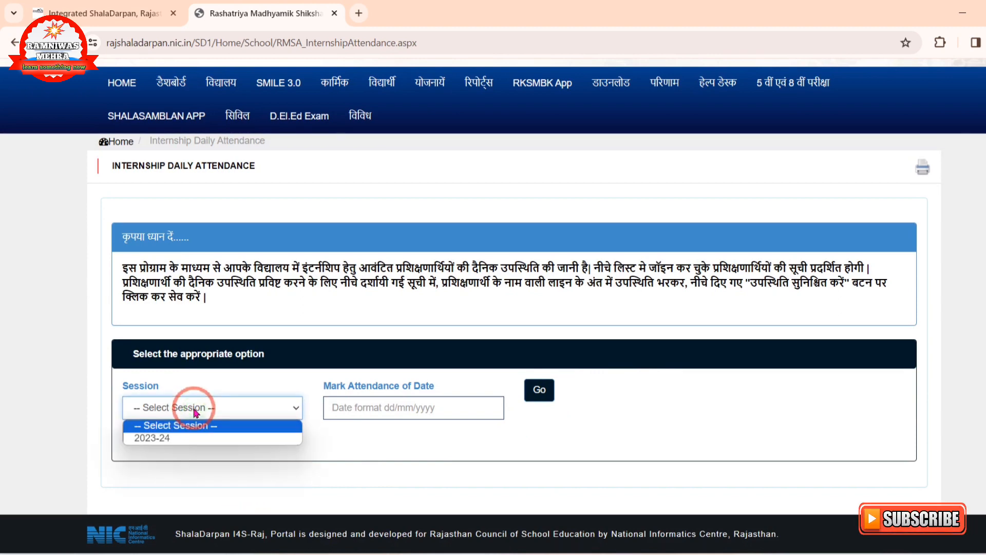
{"action": "left_click", "coordinate": [195, 437]}
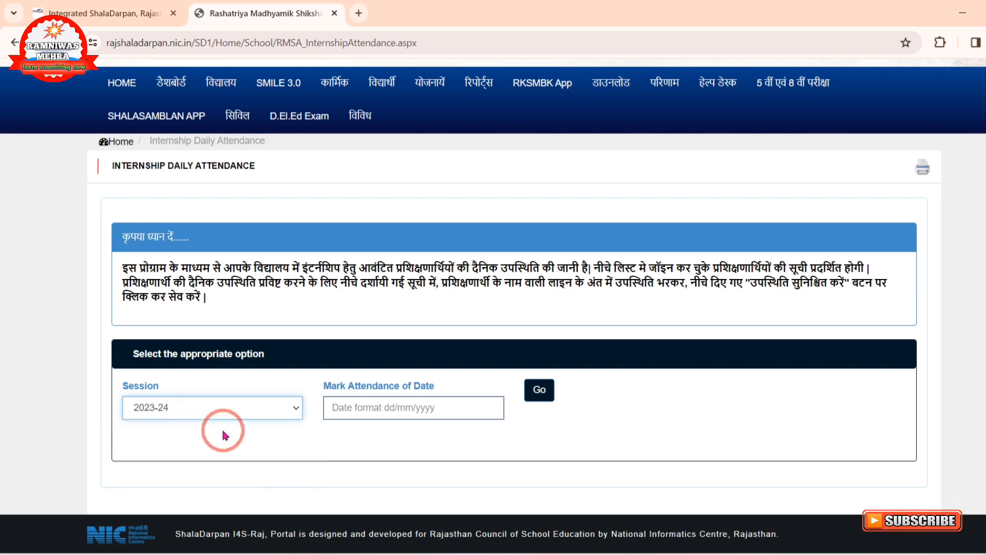
{"action": "left_click", "coordinate": [401, 407]}
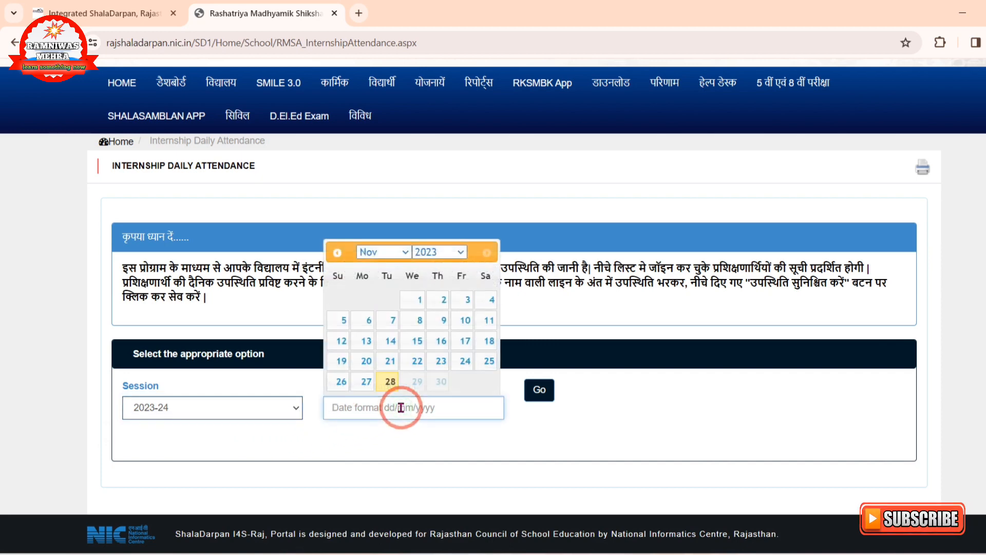
{"action": "left_click", "coordinate": [390, 381]}
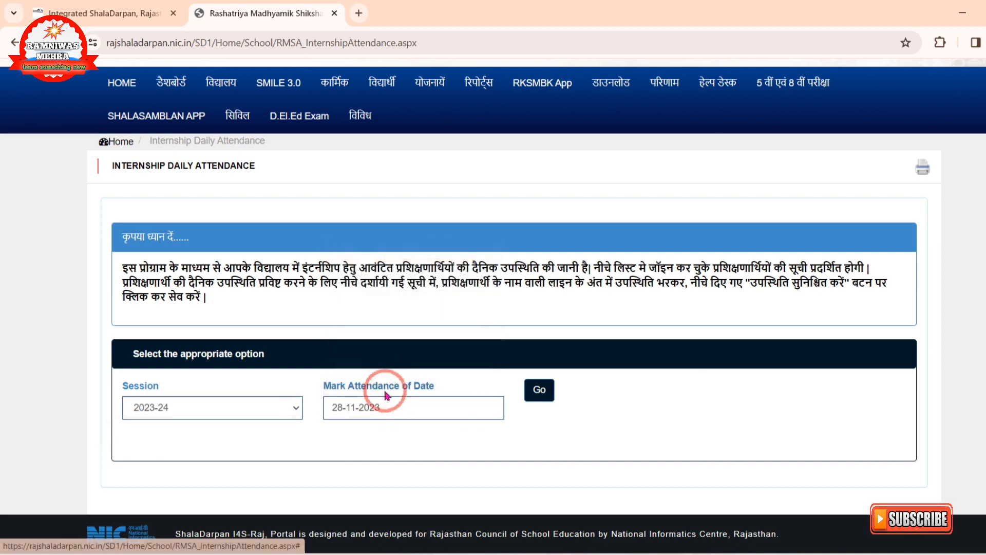
{"action": "left_click", "coordinate": [539, 393]}
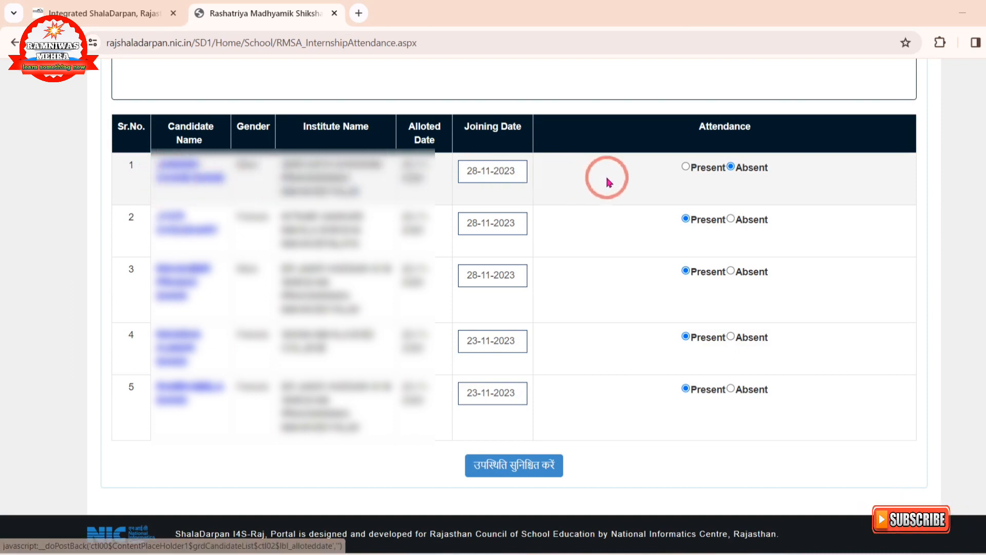
- Mark the first and fifth candidates as Present and submit the attendance for all listed candidates
{"action": "left_click", "coordinate": [686, 171]}
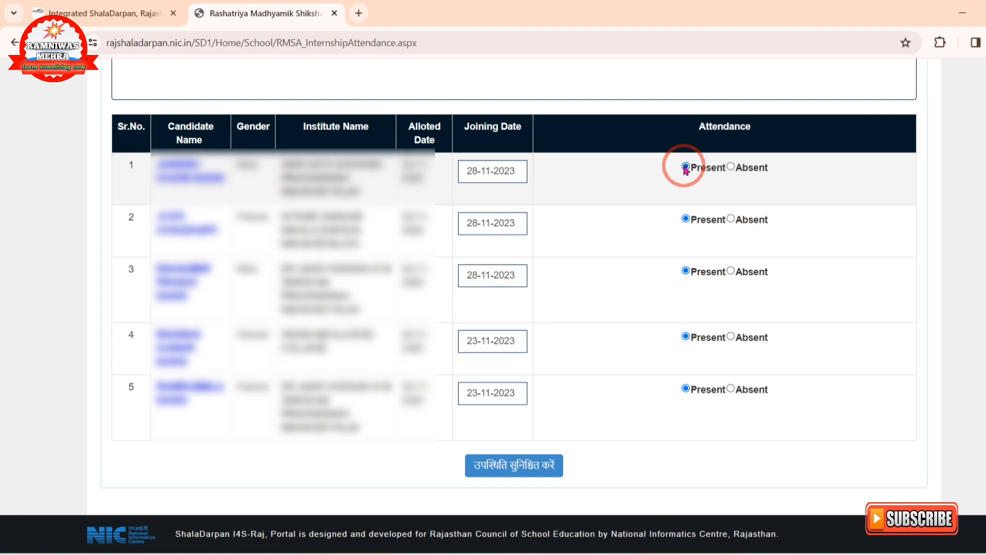
{"action": "left_click", "coordinate": [731, 167]}
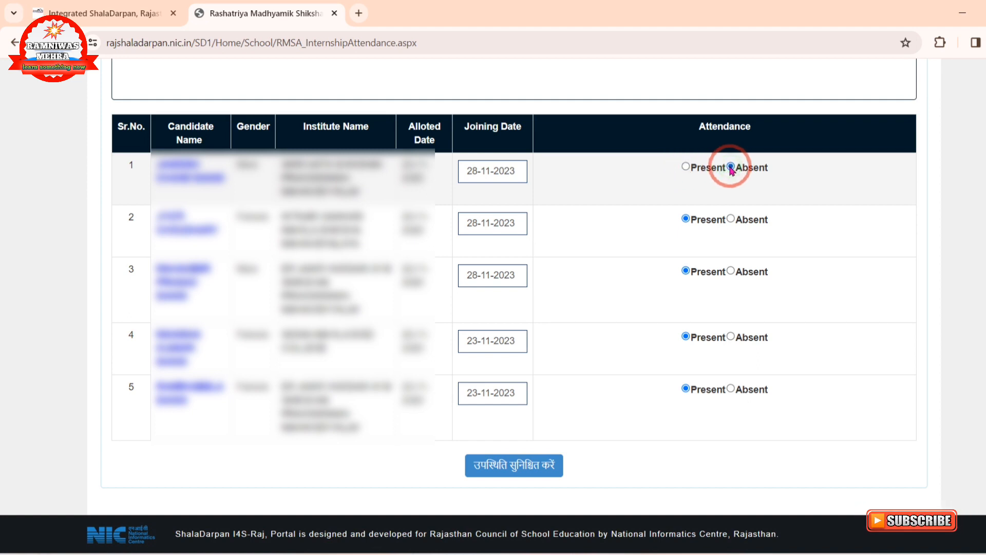
{"action": "left_click", "coordinate": [685, 166]}
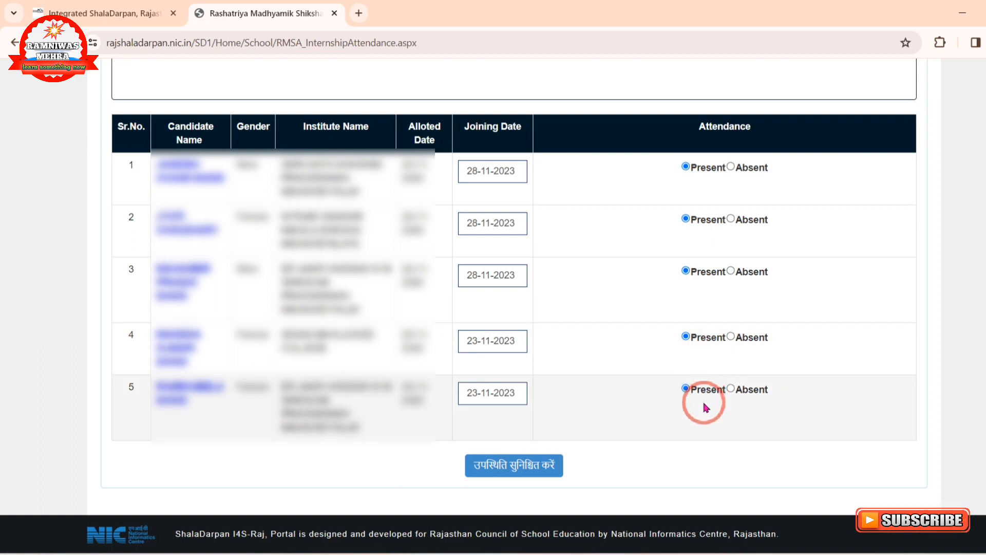
{"action": "left_click", "coordinate": [705, 395]}
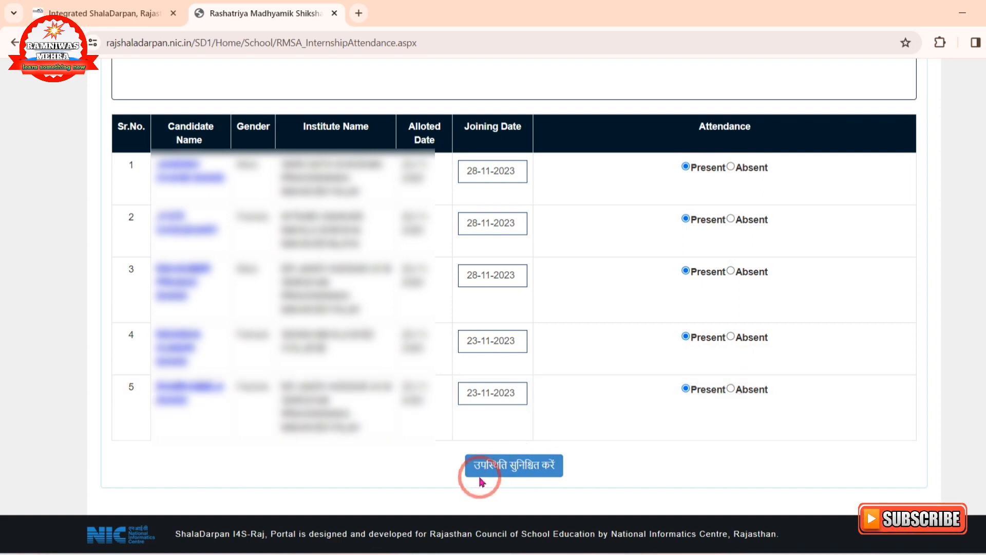
{"action": "left_click", "coordinate": [520, 471]}
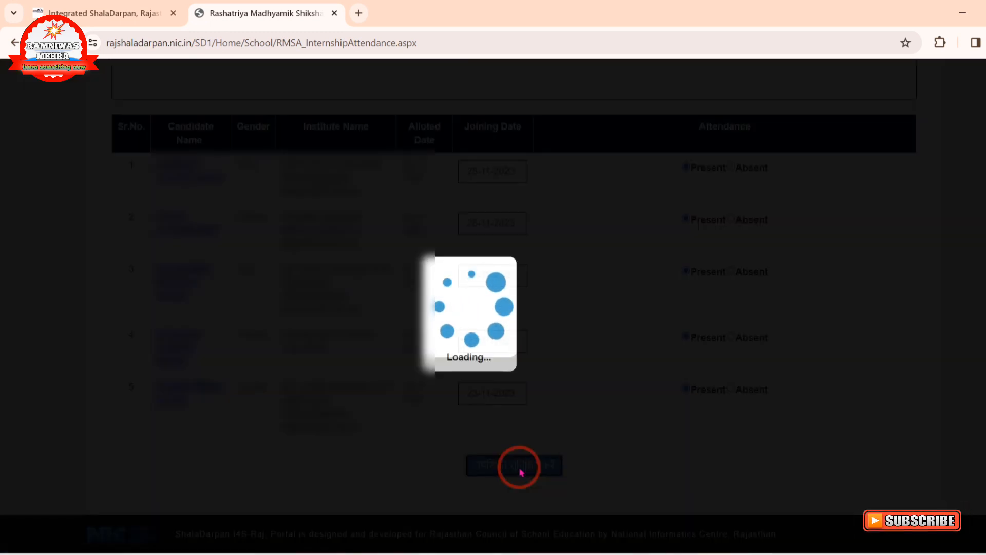